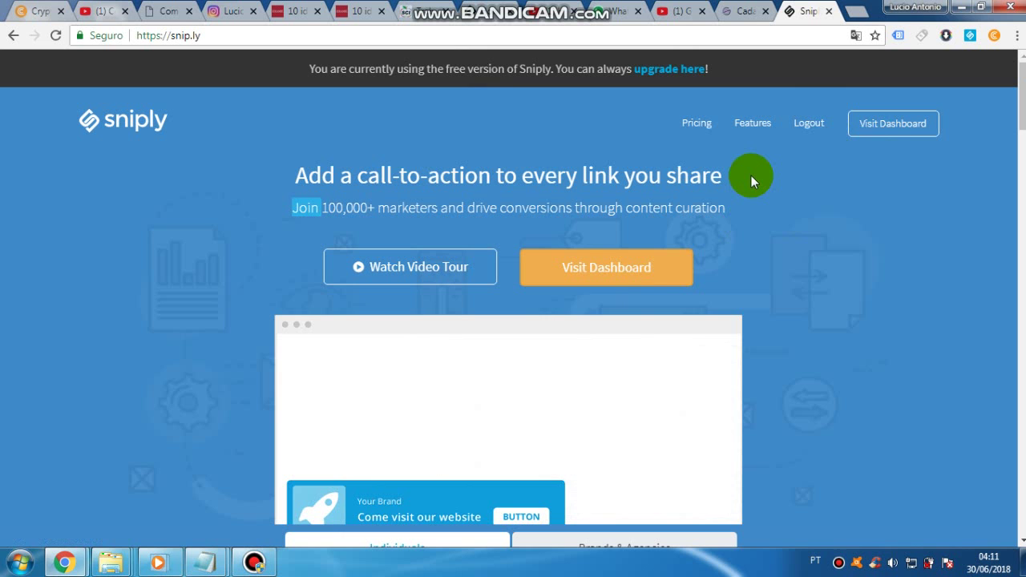
- Translate the Sniply home page into Portuguese and dismiss the translation notice
{"action": "right_click", "coordinate": [761, 178]}
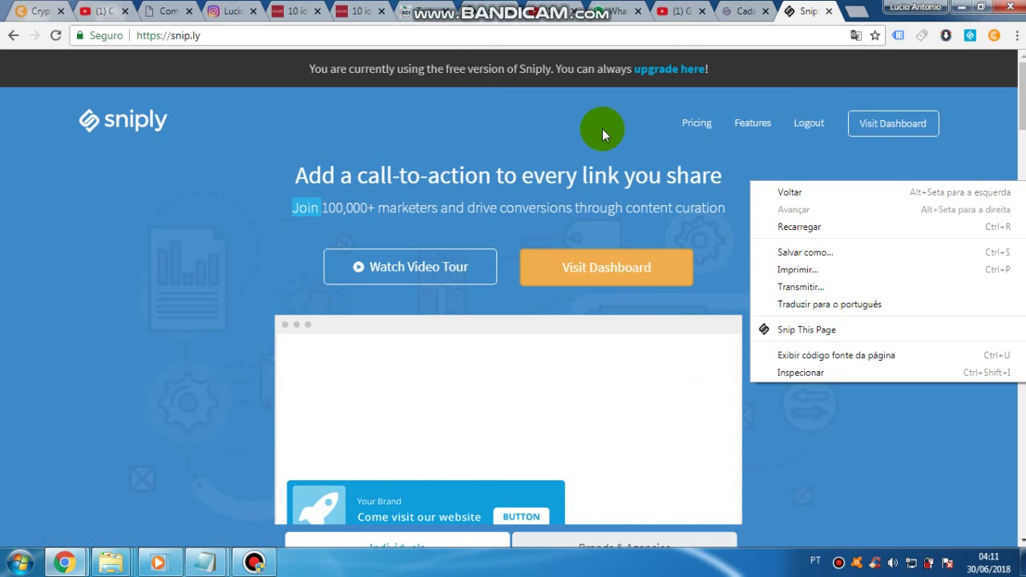
{"action": "left_click", "coordinate": [603, 129]}
{"action": "right_click", "coordinate": [776, 157]}
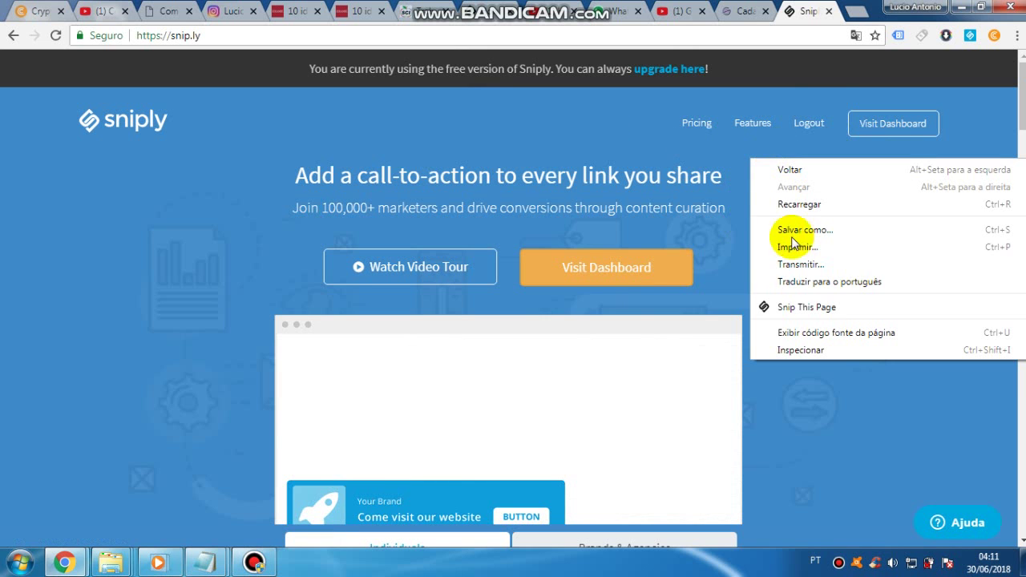
{"action": "left_click", "coordinate": [829, 283]}
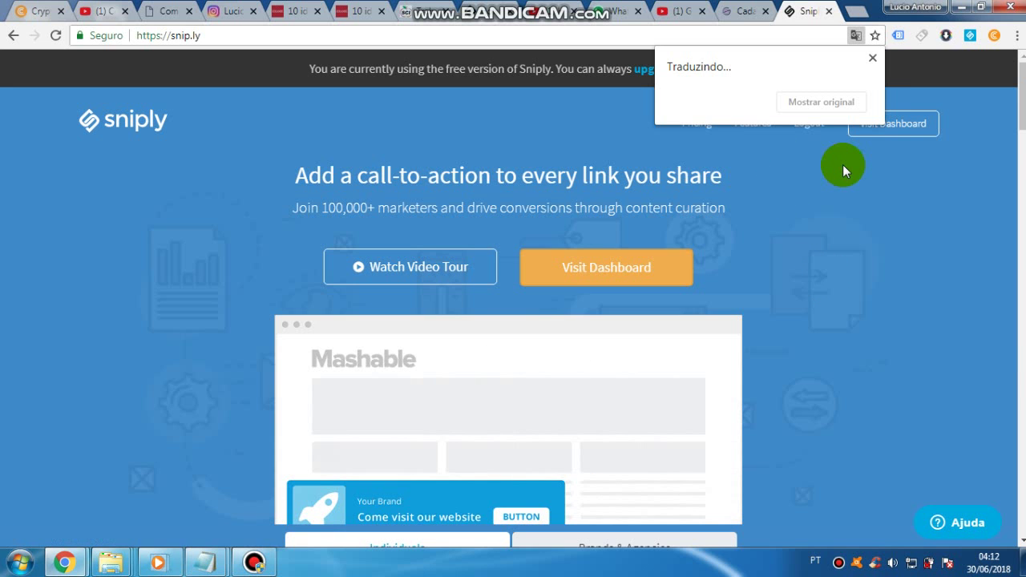
{"action": "right_click", "coordinate": [784, 163]}
{"action": "left_click", "coordinate": [828, 283]}
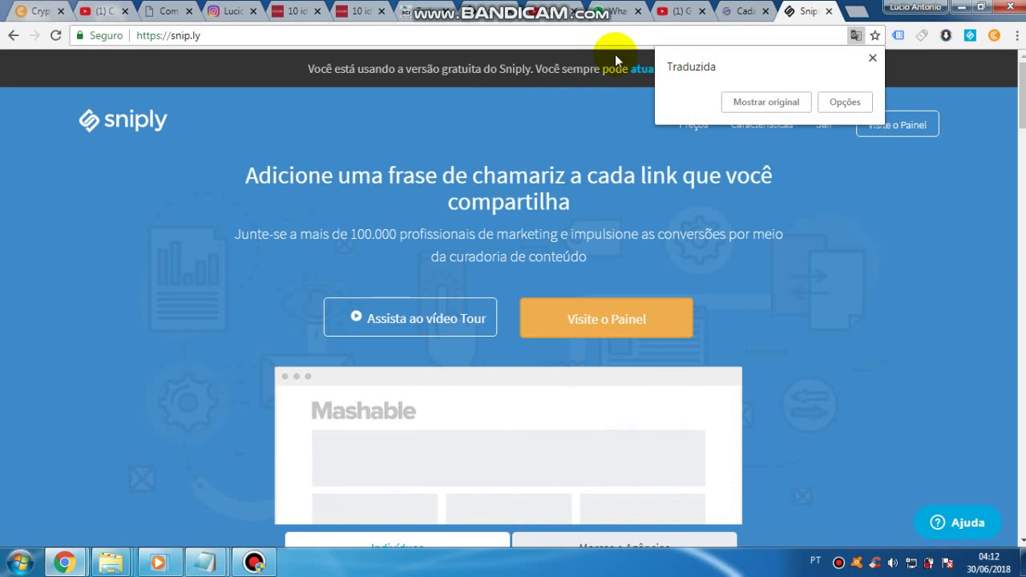
{"action": "left_click", "coordinate": [873, 58]}
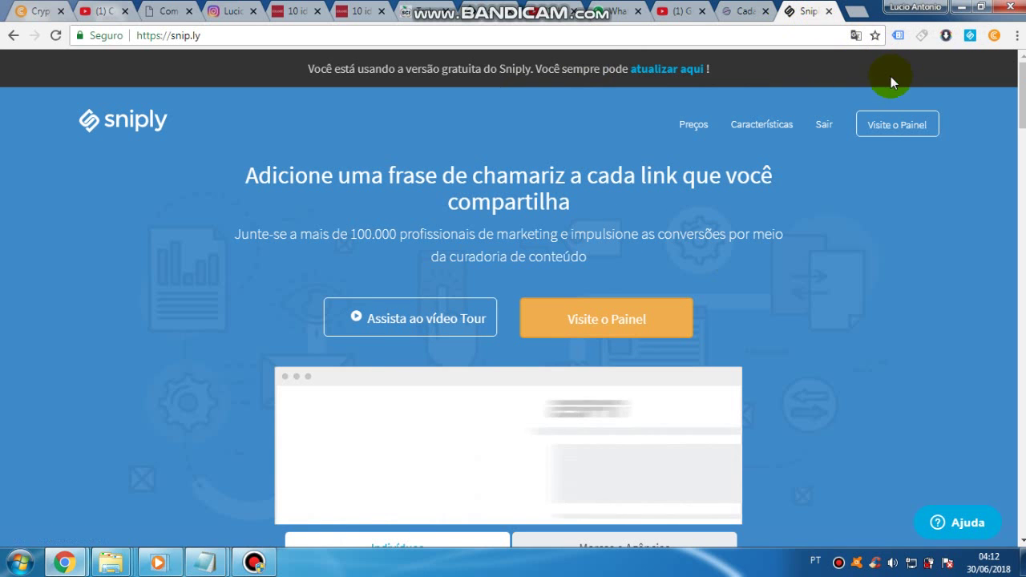
- Open the Sniply dashboard, try to translate it into Portuguese, and look over its overview
{"action": "left_click", "coordinate": [879, 126]}
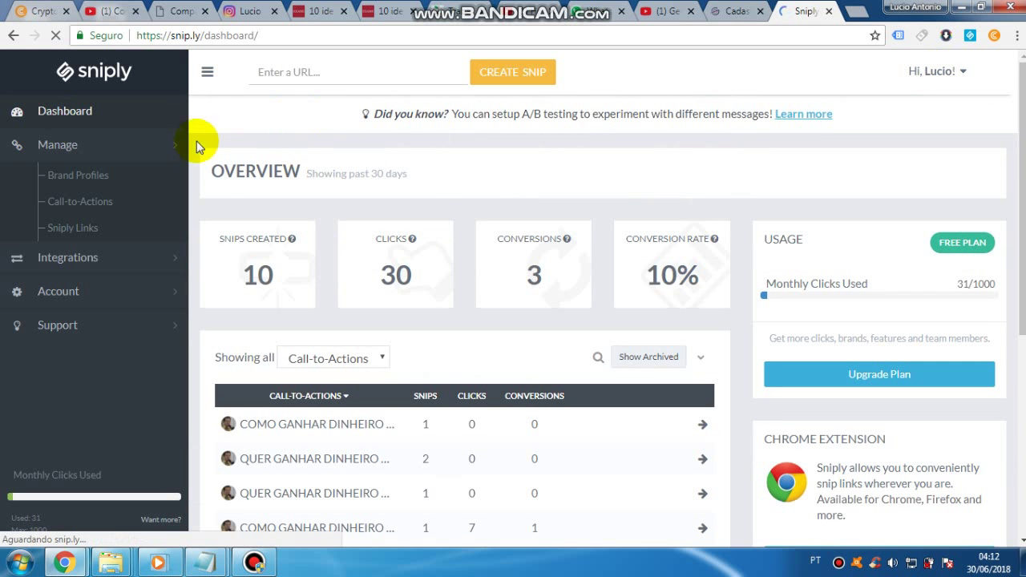
{"action": "right_click", "coordinate": [205, 116]}
{"action": "left_click", "coordinate": [269, 201]}
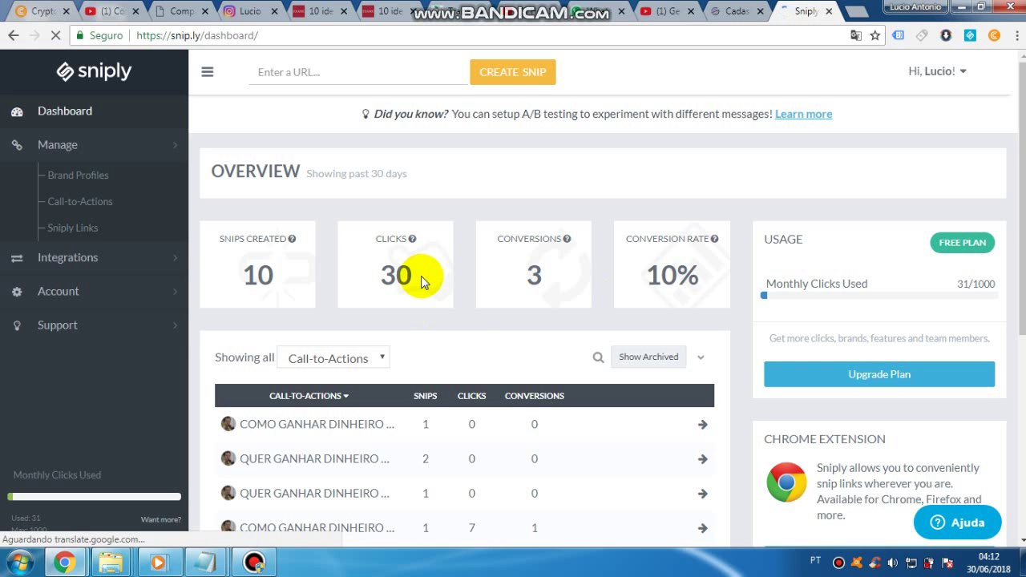
{"action": "scroll", "coordinate": [498, 174], "scroll_direction": "down", "scroll_amount": 2}
{"action": "scroll", "coordinate": [498, 174], "scroll_direction": "up", "scroll_amount": 2}
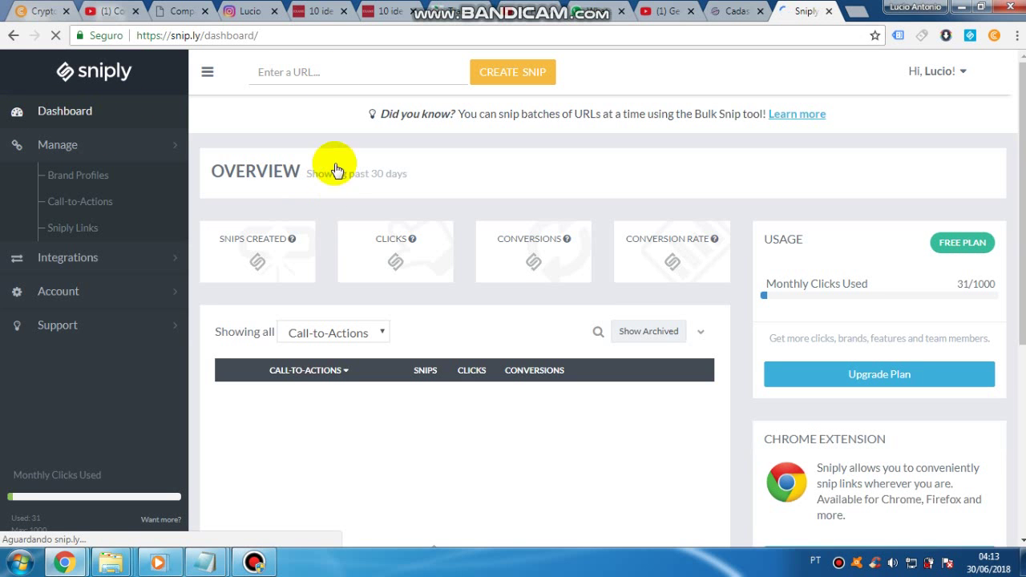
- Try to create a snip with the URL field left empty
{"action": "left_click", "coordinate": [336, 71]}
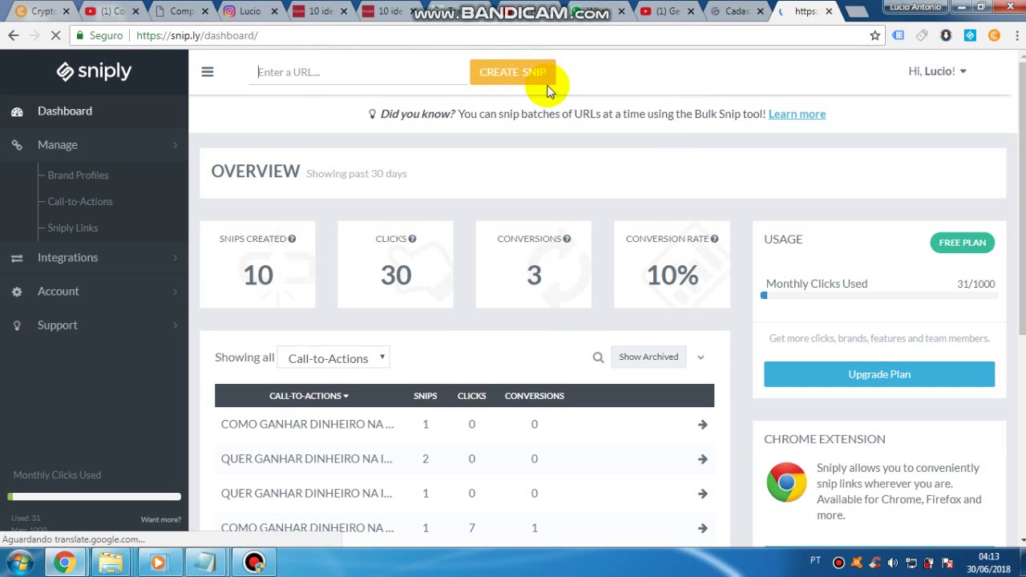
{"action": "left_click", "coordinate": [511, 74]}
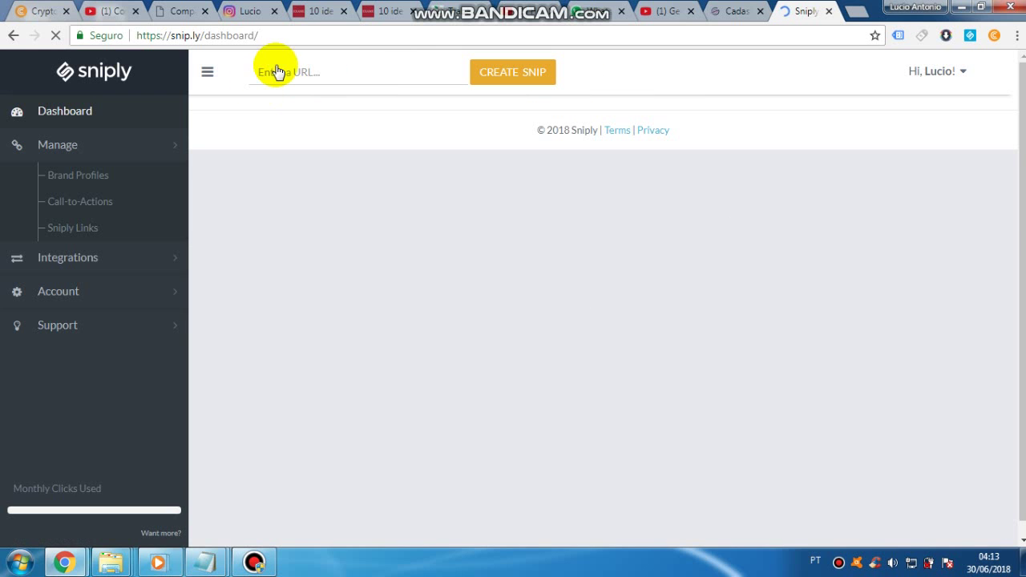
- Copy the web address of the open Exame article "10 ideias de negócio baratas para trabalhar em casa"
{"action": "left_click", "coordinate": [318, 11]}
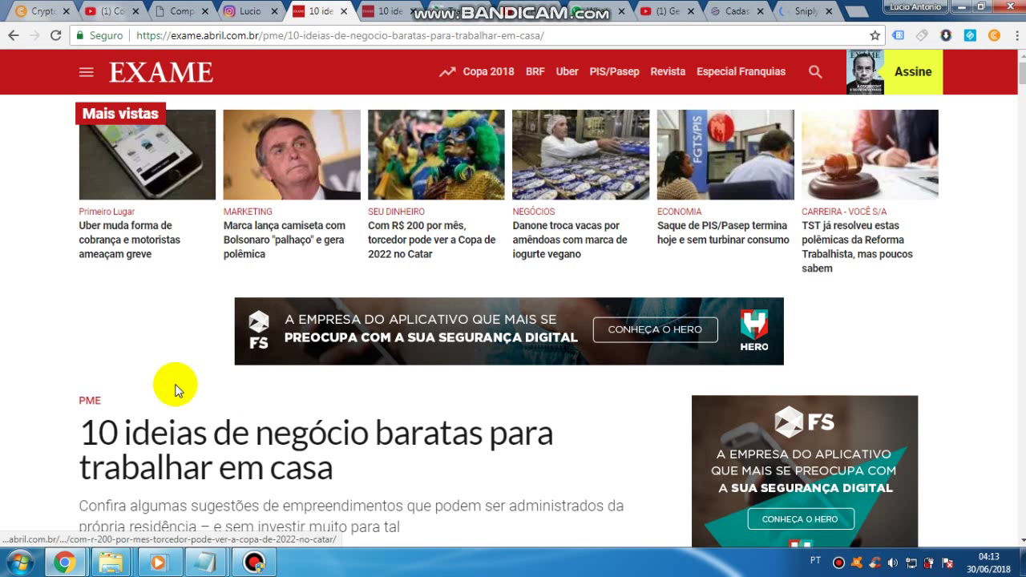
{"action": "scroll", "coordinate": [377, 469], "scroll_direction": "down", "scroll_amount": 3}
{"action": "scroll", "coordinate": [378, 464], "scroll_direction": "up", "scroll_amount": 3}
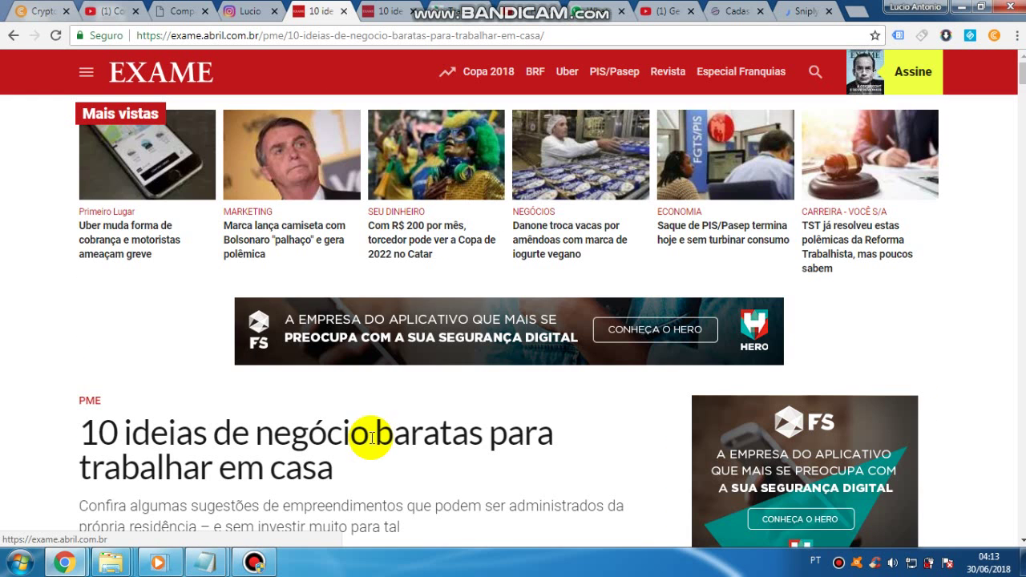
{"action": "left_click_drag", "start_coordinate": [545, 35], "coordinate": [69, 34]}
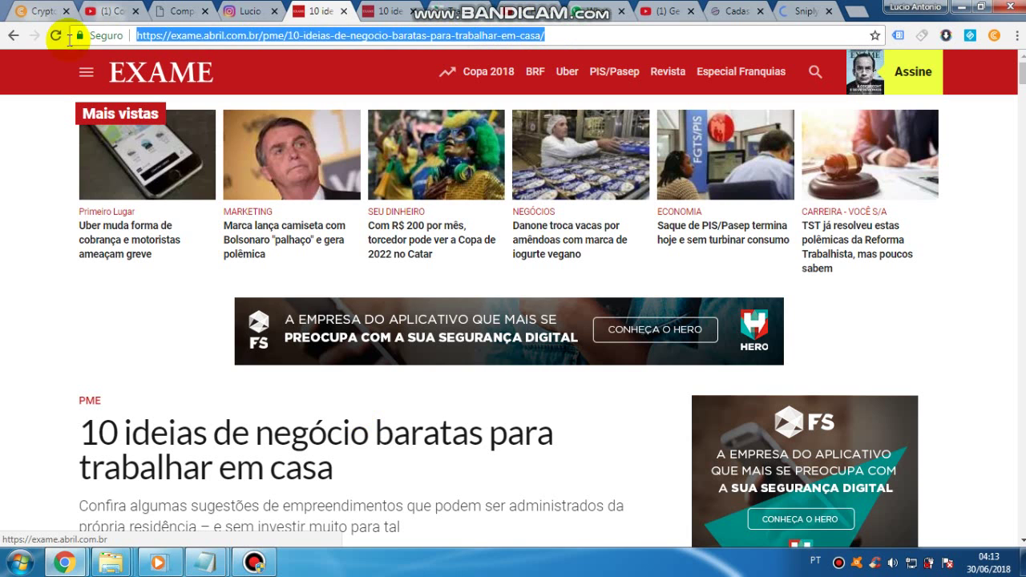
{"action": "right_click", "coordinate": [295, 37]}
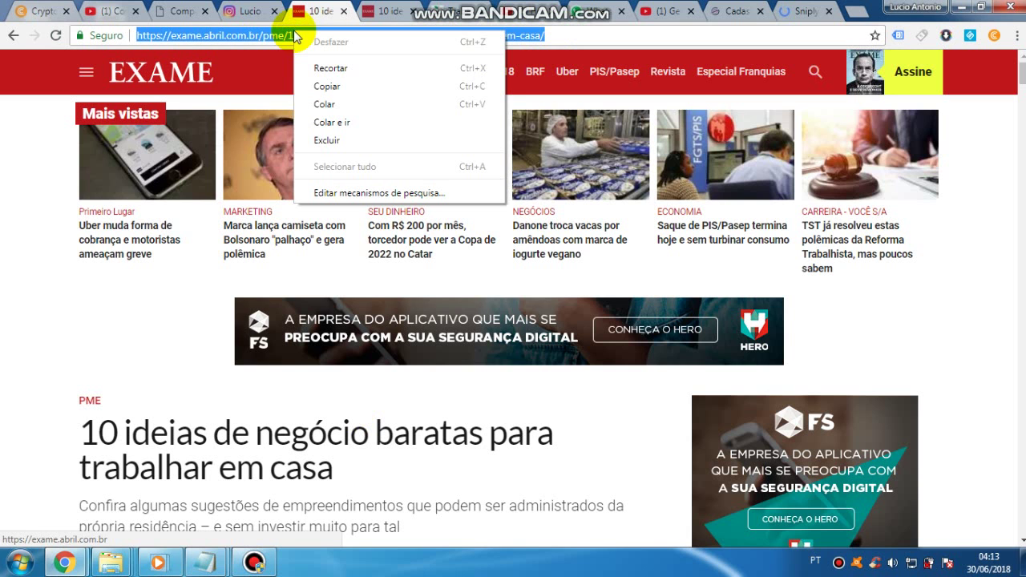
{"action": "left_click", "coordinate": [328, 86]}
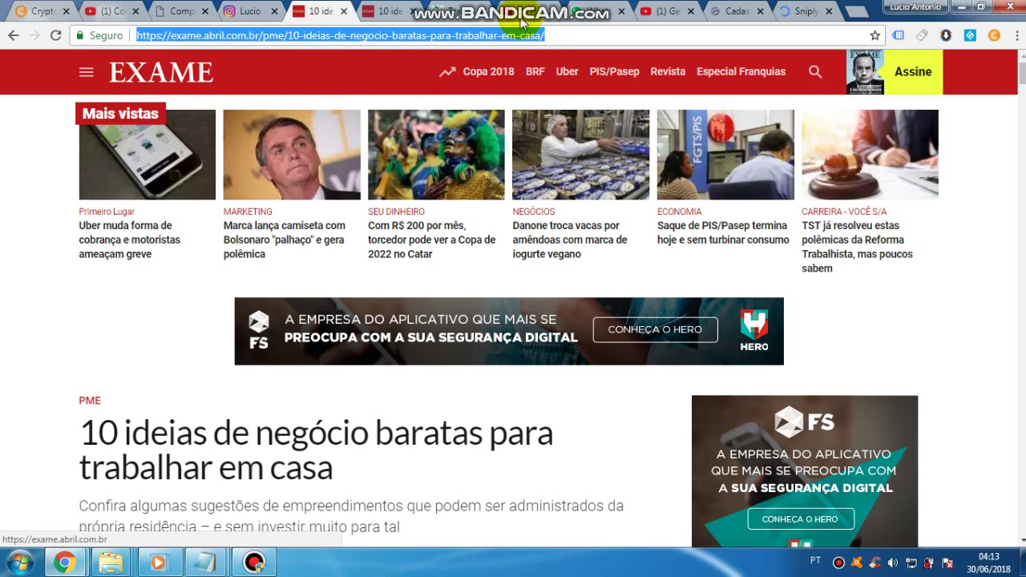
- Return to the Sniply dashboard and create a snip from the copied Exame article address
{"action": "left_click", "coordinate": [804, 11]}
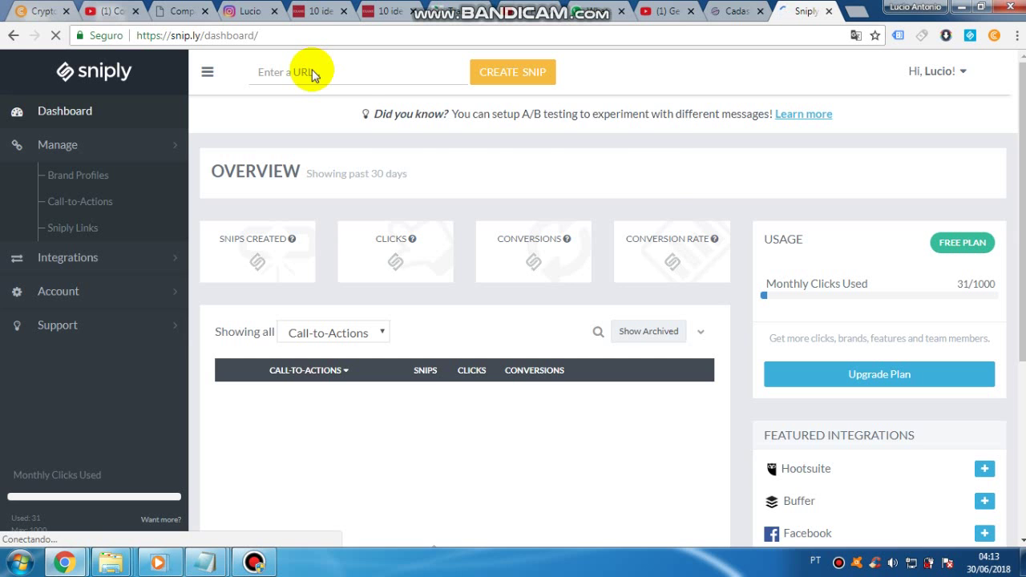
{"action": "left_click", "coordinate": [313, 71]}
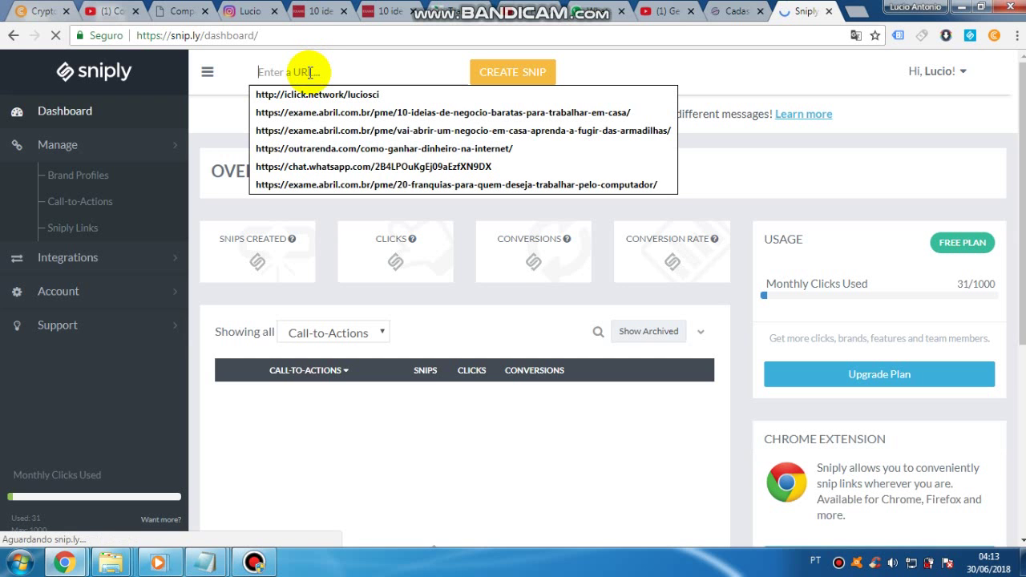
{"action": "right_click", "coordinate": [309, 72]}
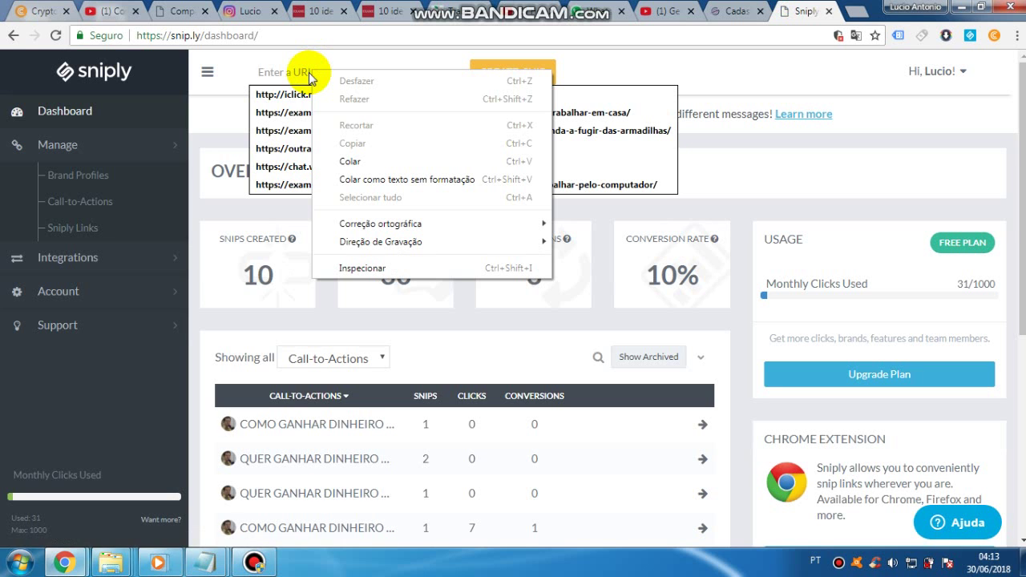
{"action": "left_click", "coordinate": [289, 72]}
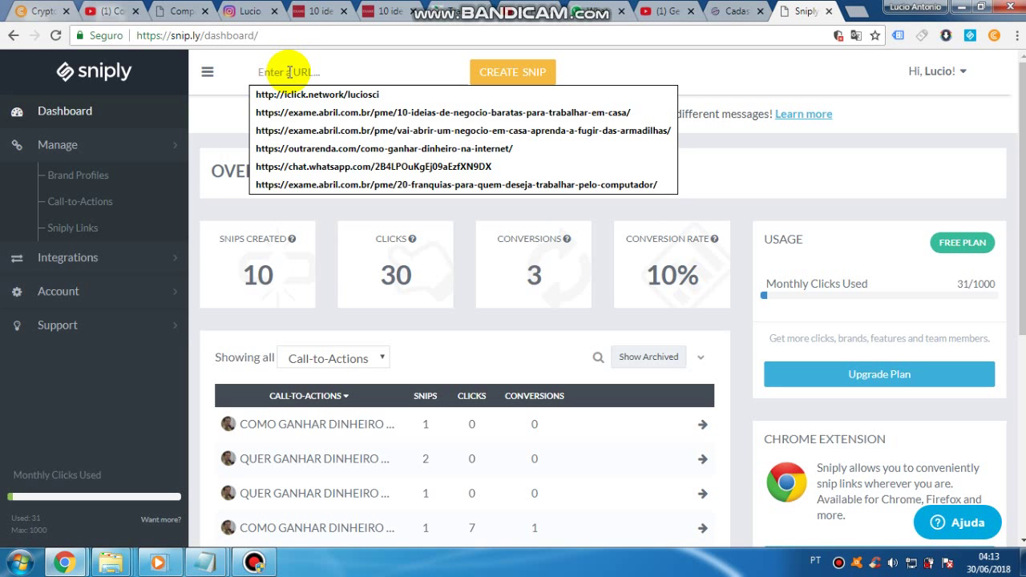
{"action": "right_click", "coordinate": [289, 72]}
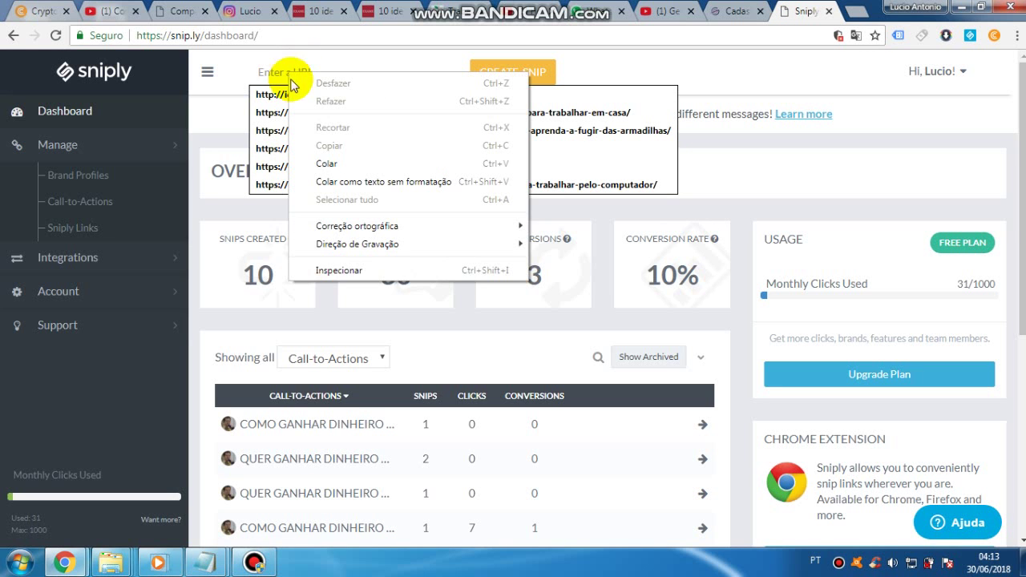
{"action": "left_click", "coordinate": [326, 164]}
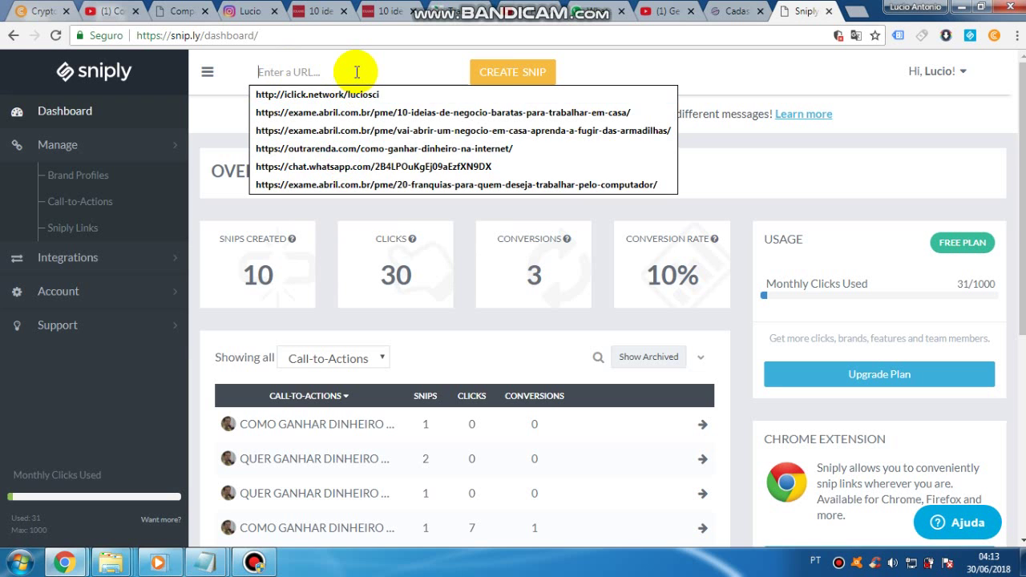
{"action": "key", "text": "ctrl+v"}
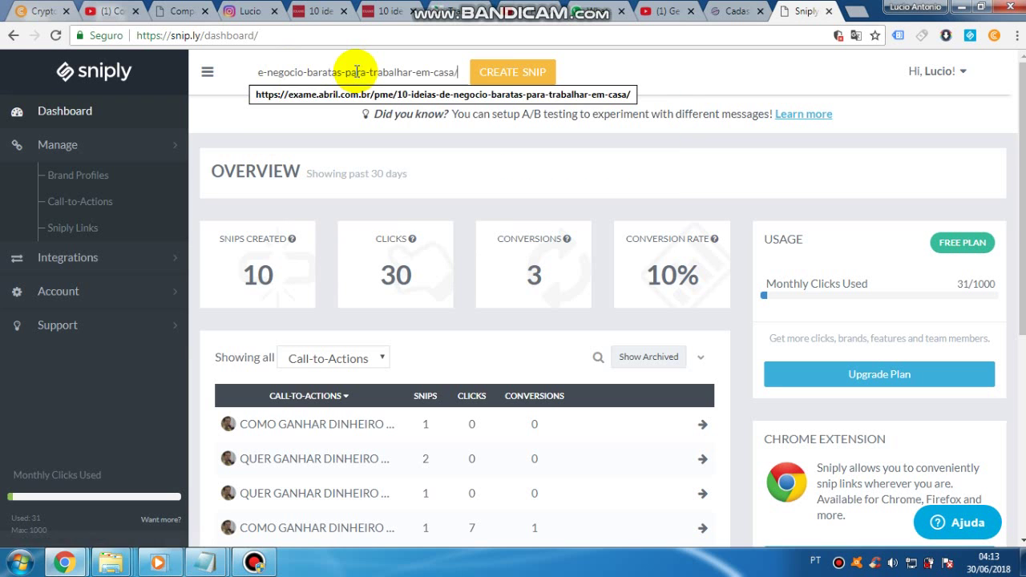
{"action": "left_click", "coordinate": [512, 76]}
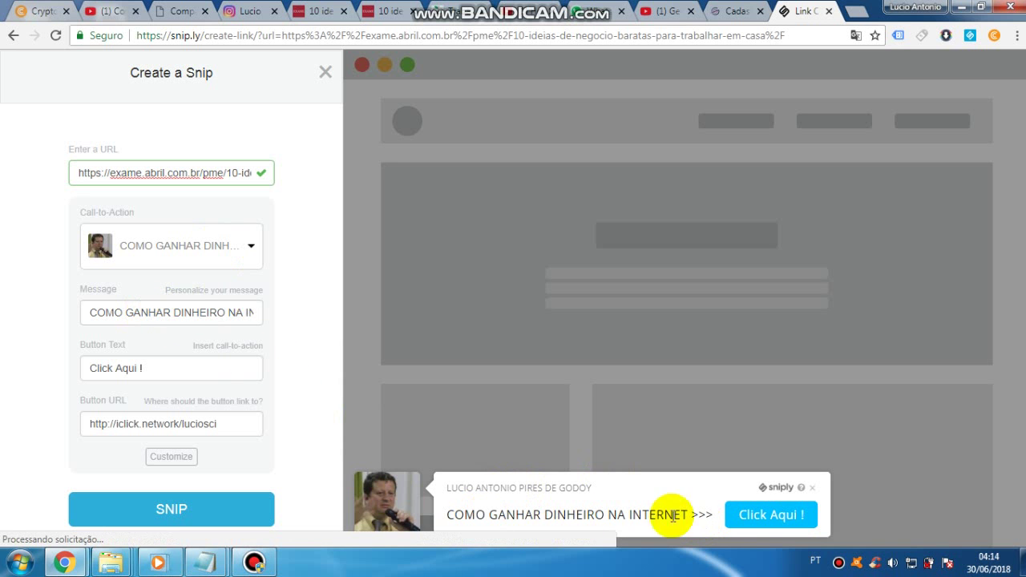
{"action": "left_click", "coordinate": [226, 312]}
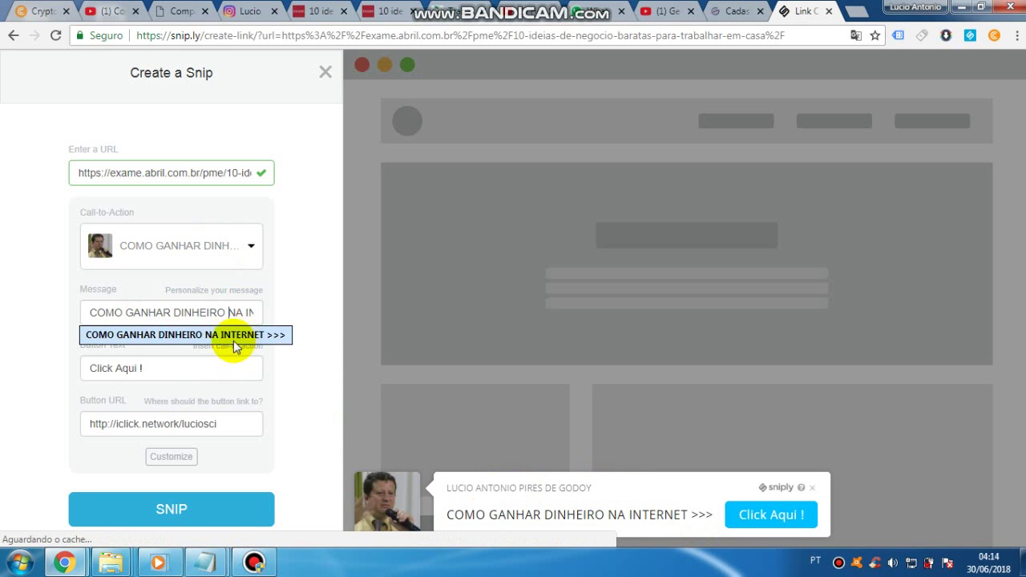
{"action": "left_click", "coordinate": [118, 335]}
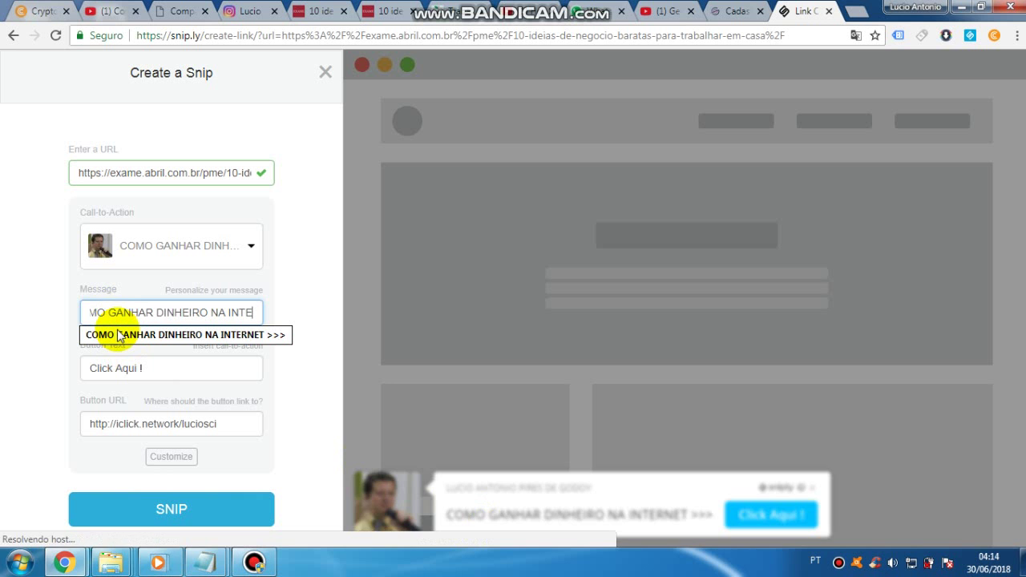
{"action": "type", "text": "e"}
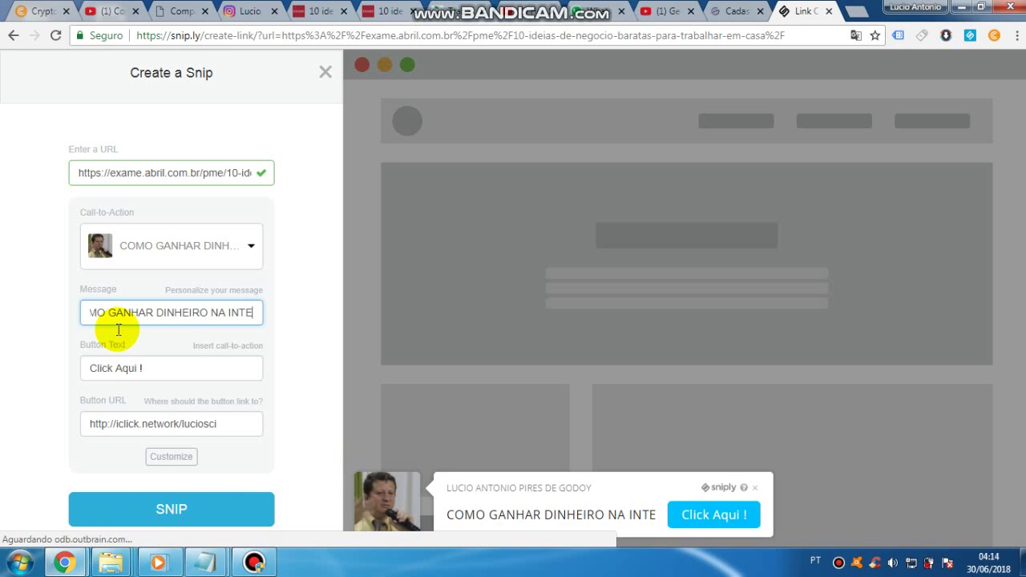
{"action": "type", "text": "u"}
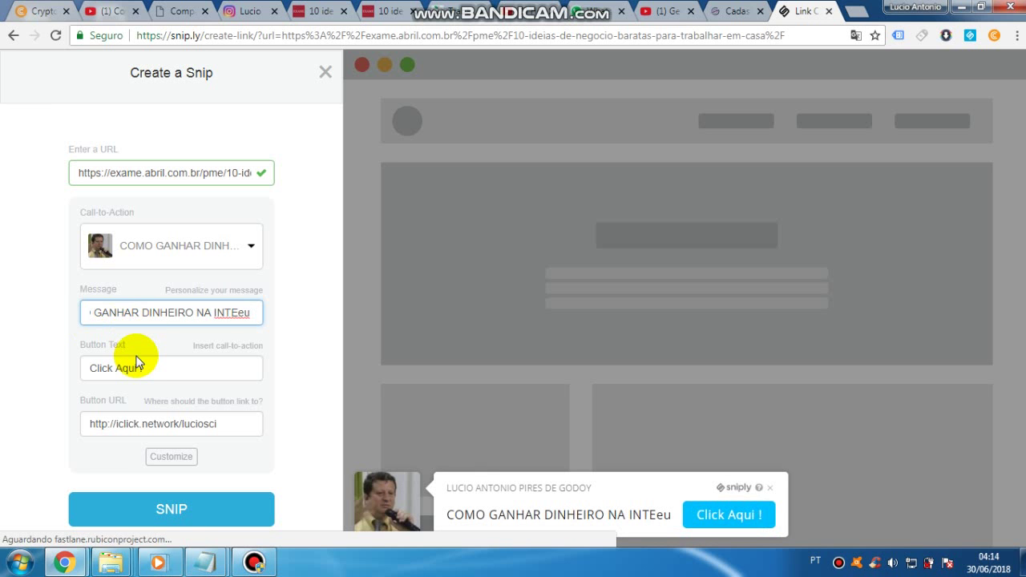
{"action": "key", "text": "BackSpace"}
{"action": "key", "text": "BackSpace"}
{"action": "left_click", "coordinate": [199, 338]}
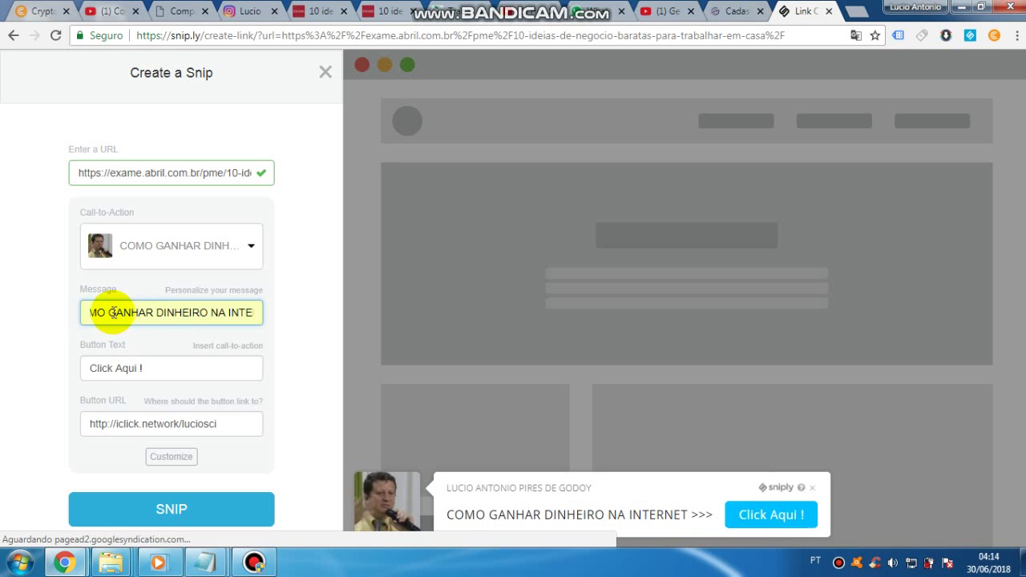
{"action": "left_click", "coordinate": [113, 313]}
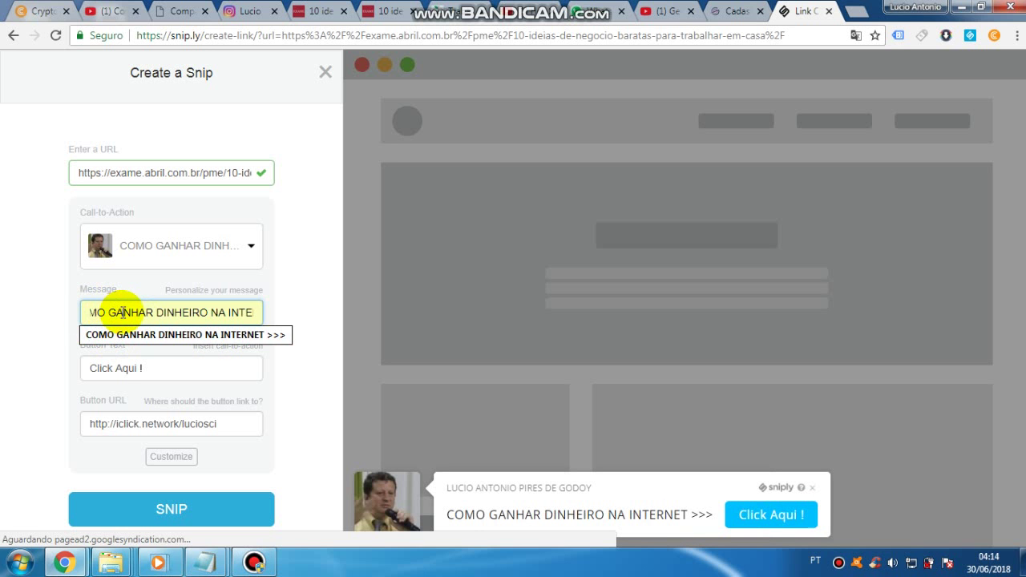
{"action": "left_click", "coordinate": [109, 337]}
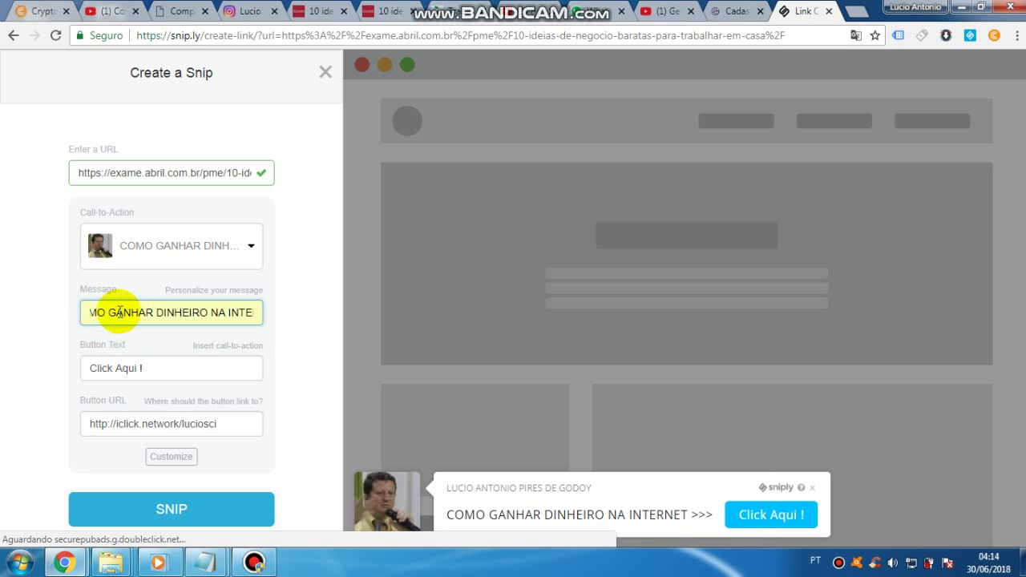
- Delete the word "COMO" from the start of the snip's call-to-action message
{"action": "left_click", "coordinate": [113, 313]}
{"action": "key", "text": "Left"}
{"action": "key", "text": "Left"}
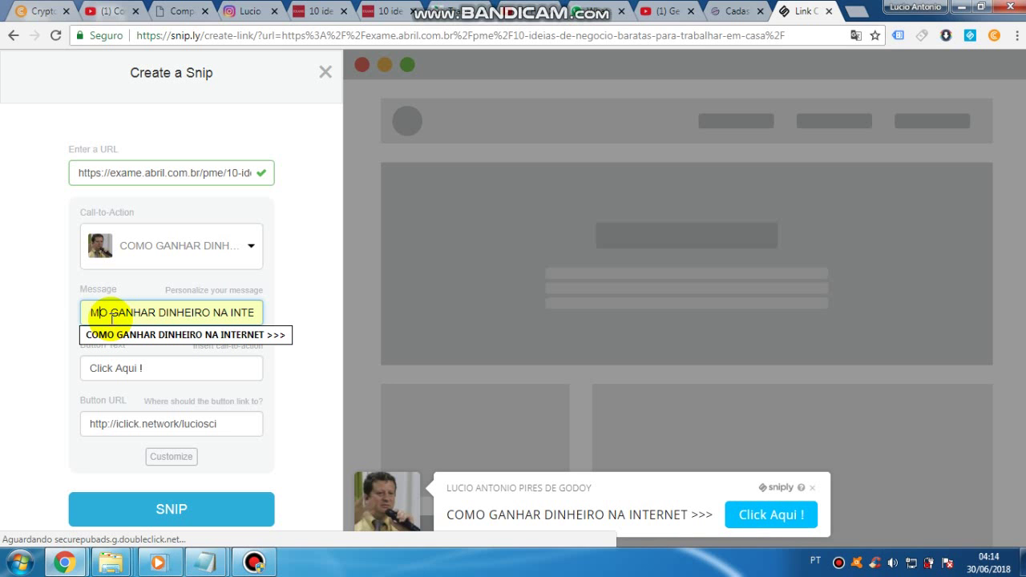
{"action": "key", "text": "BackSpace"}
{"action": "key", "text": "BackSpace"}
{"action": "key", "text": "BackSpace"}
{"action": "key", "text": "BackSpace"}
{"action": "key", "text": "BackSpace"}
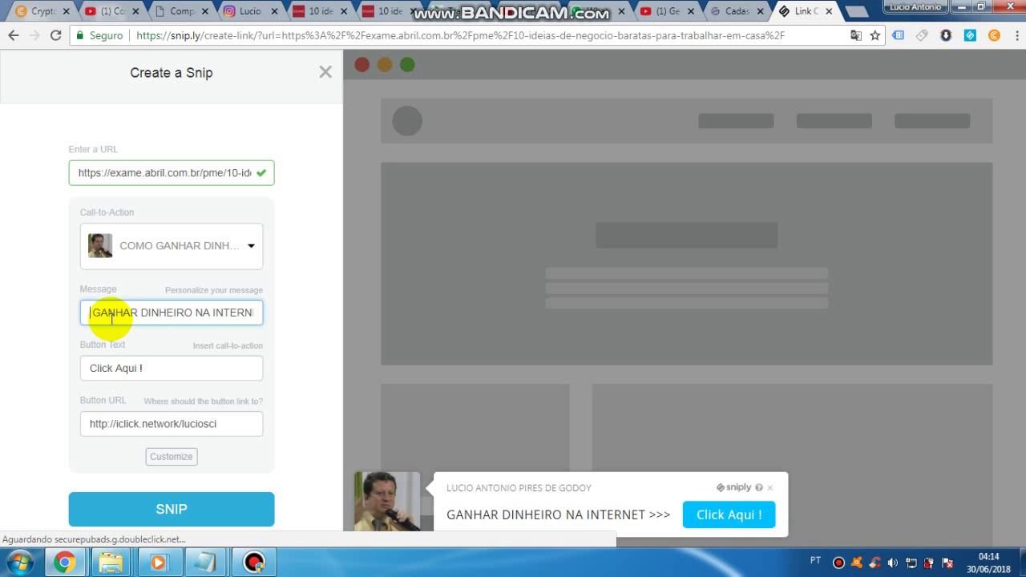
{"action": "type", "text": "E "}
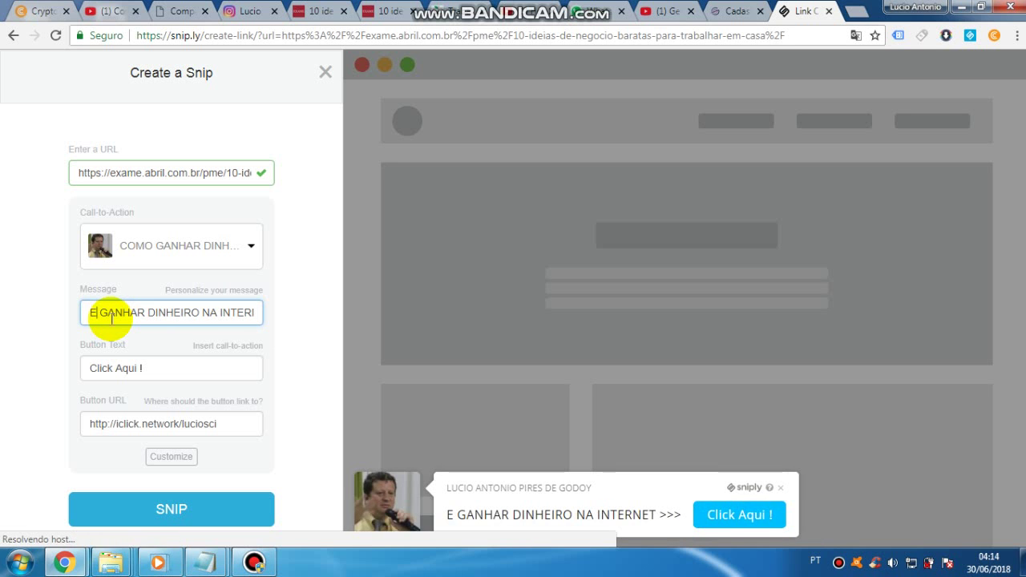
{"action": "type", "text": "U"}
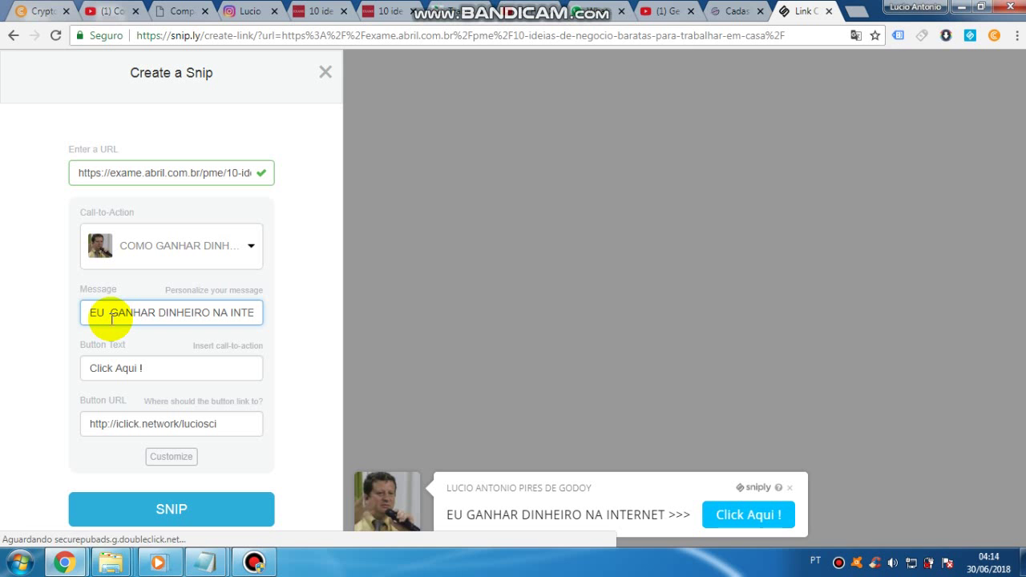
{"action": "key", "text": "BackSpace"}
{"action": "key", "text": "BackSpace"}
{"action": "key", "text": "BackSpace"}
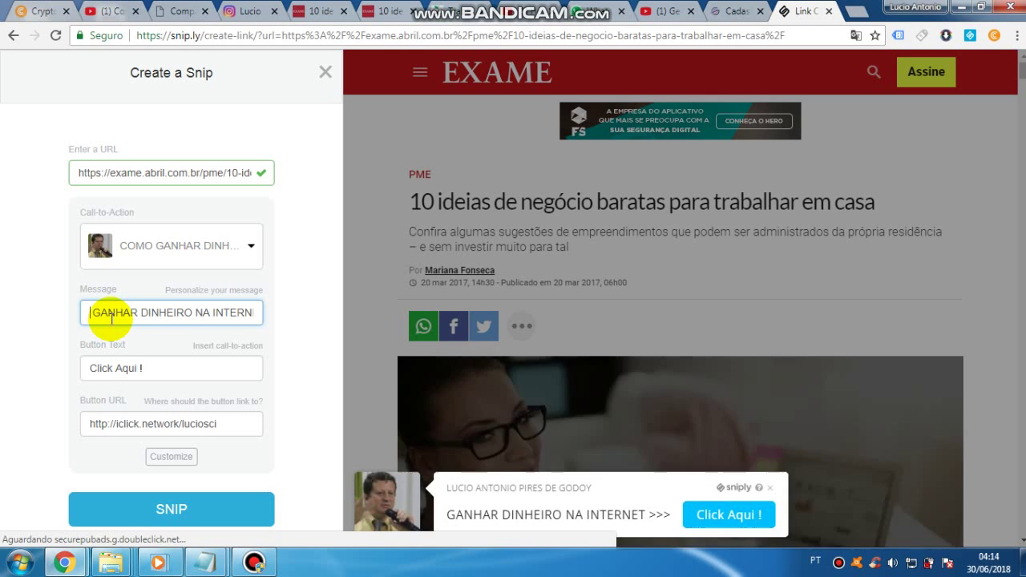
- Restore the word "COMO" at the start of the call-to-action message, before "GANHAR DINHEIRO NA INTERNET"
{"action": "type", "text": "COM"}
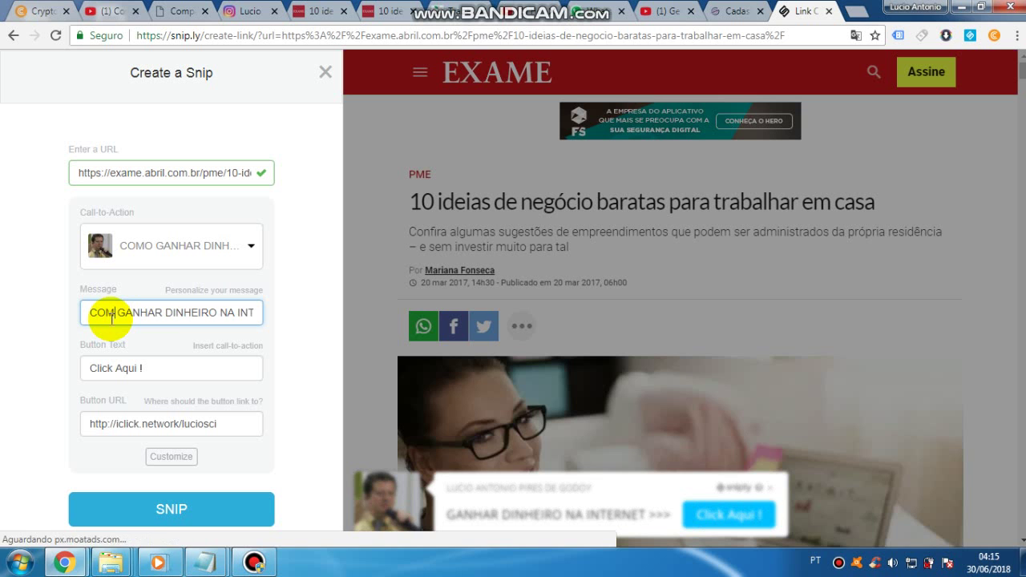
{"action": "type", "text": "O"}
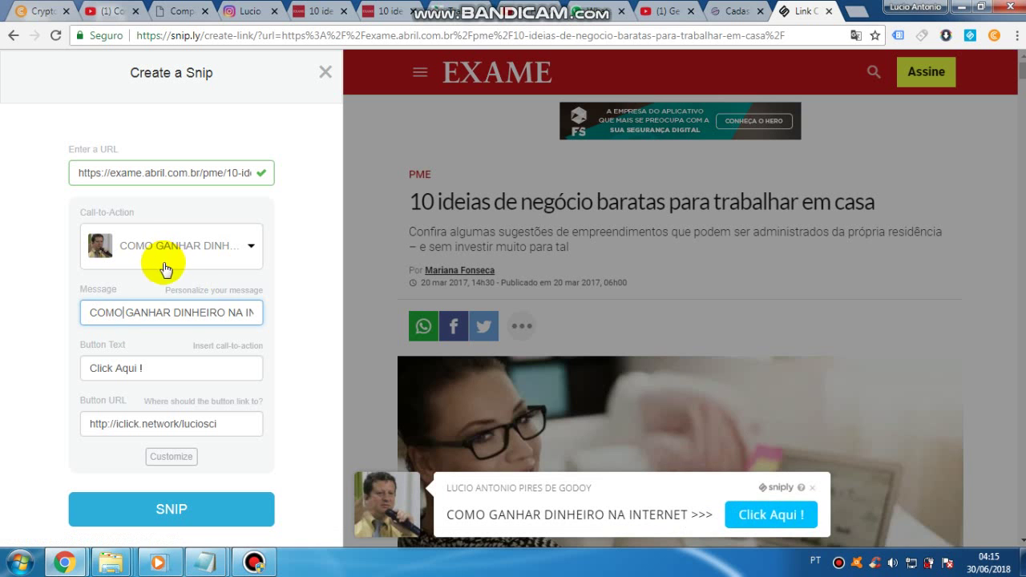
{"action": "left_click", "coordinate": [160, 373]}
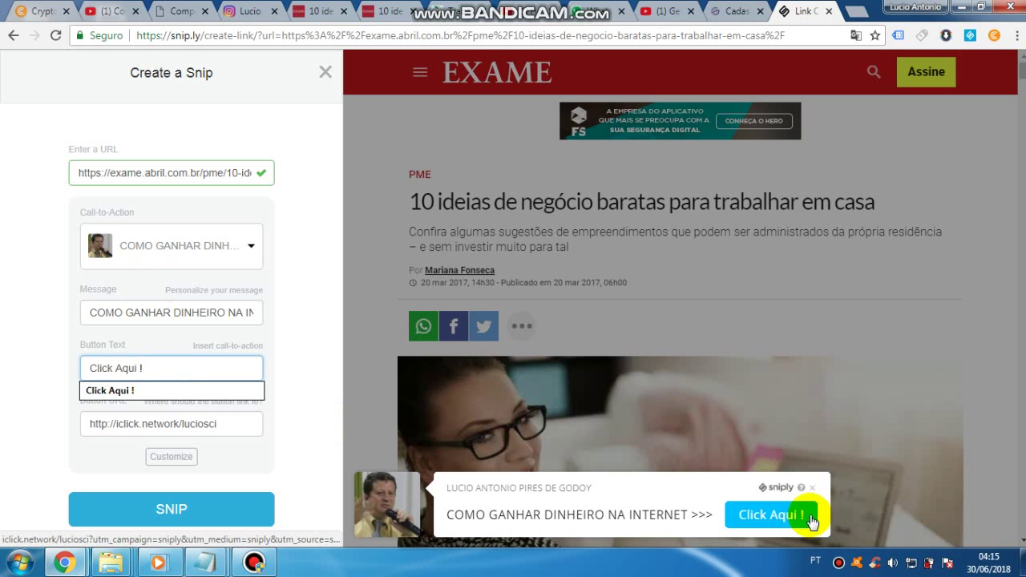
{"action": "key", "text": "BackSpace"}
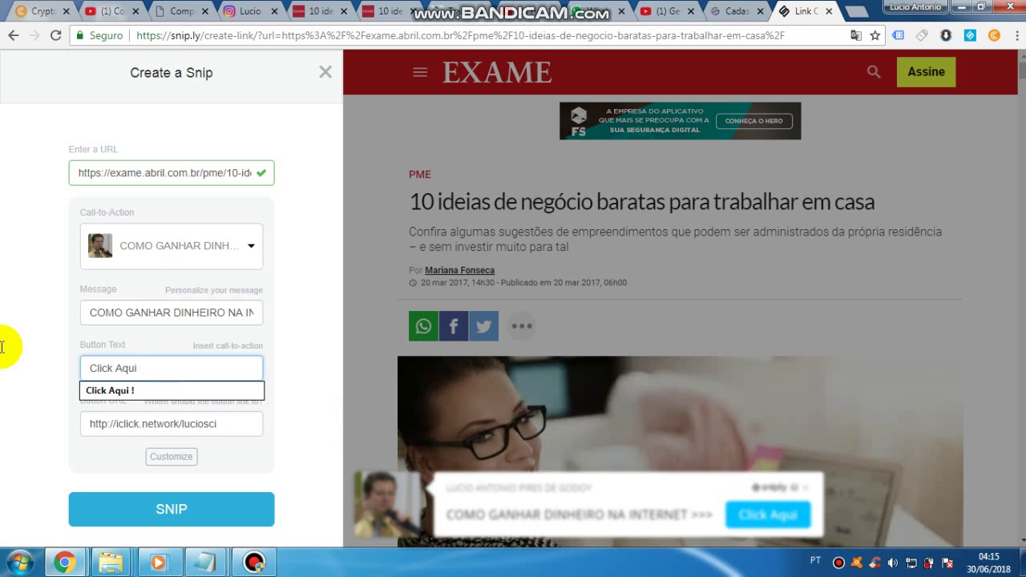
{"action": "left_click", "coordinate": [111, 391]}
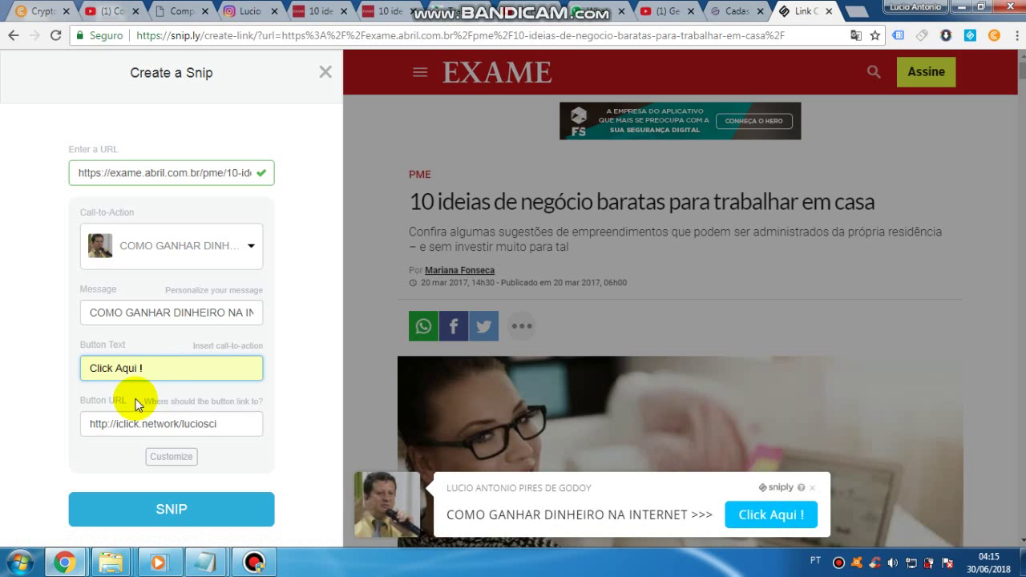
- Replace the call-to-action's button text with "EU QUERO !"
{"action": "left_click", "coordinate": [157, 368]}
{"action": "key", "text": "BackSpace"}
{"action": "key", "text": "BackSpace"}
{"action": "key", "text": "BackSpace"}
{"action": "key", "text": "BackSpace"}
{"action": "key", "text": "BackSpace"}
{"action": "key", "text": "BackSpace"}
{"action": "key", "text": "BackSpace"}
{"action": "key", "text": "BackSpace"}
{"action": "key", "text": "BackSpace"}
{"action": "key", "text": "BackSpace"}
{"action": "key", "text": "BackSpace"}
{"action": "key", "text": "BackSpace"}
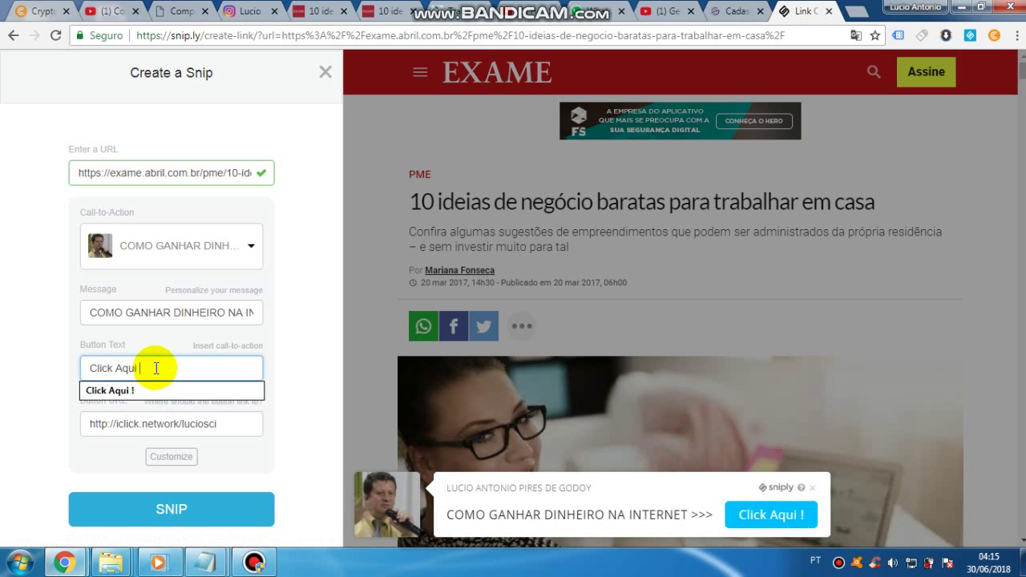
{"action": "type", "text": "E"}
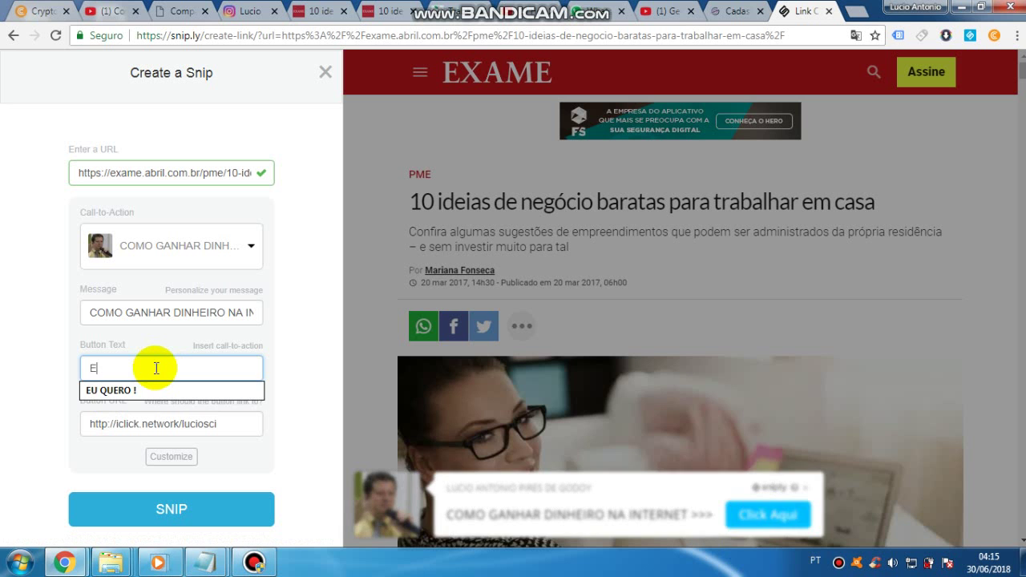
{"action": "left_click", "coordinate": [128, 391]}
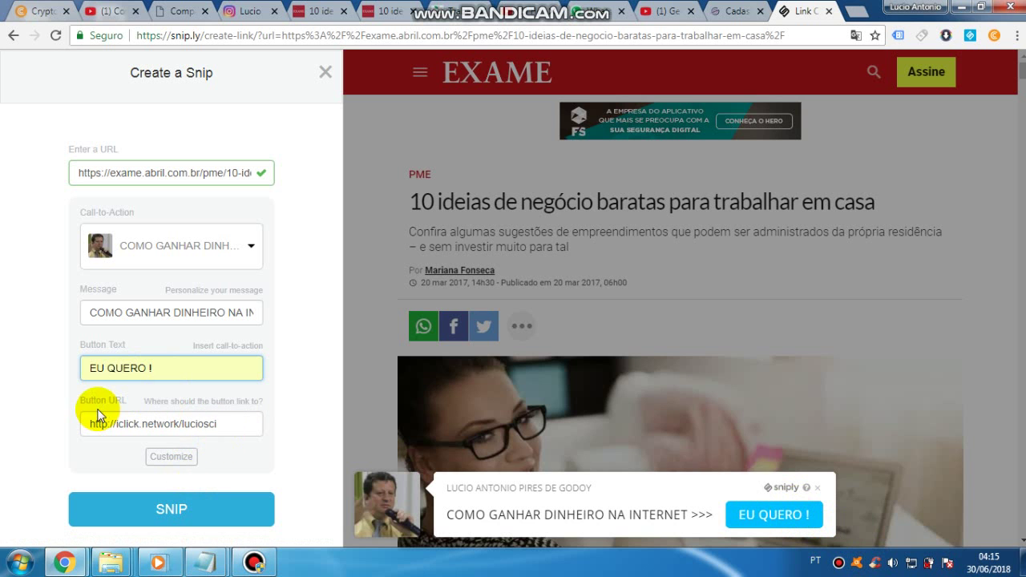
{"action": "left_click", "coordinate": [246, 424]}
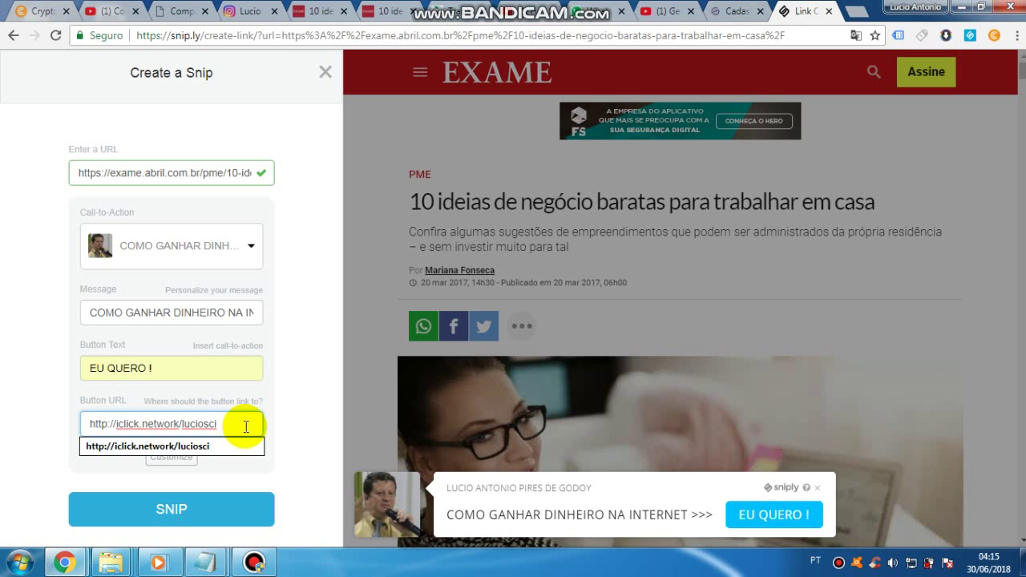
{"action": "left_click", "coordinate": [305, 442]}
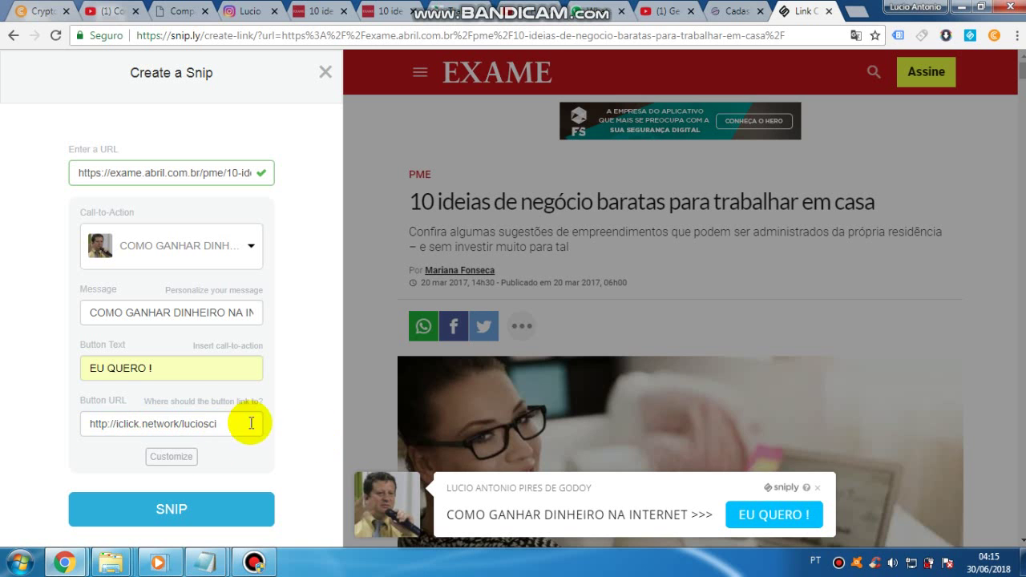
{"action": "left_click_drag", "start_coordinate": [218, 423], "coordinate": [69, 422]}
{"action": "left_click", "coordinate": [301, 424]}
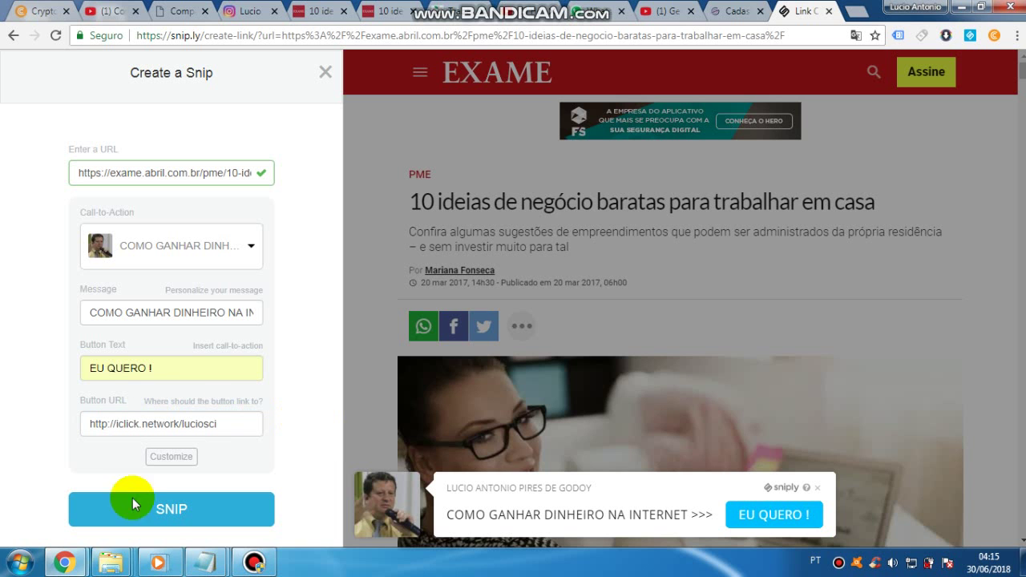
- Generate the snip with the current call-to-action settings and copy its short link
{"action": "left_click", "coordinate": [175, 510]}
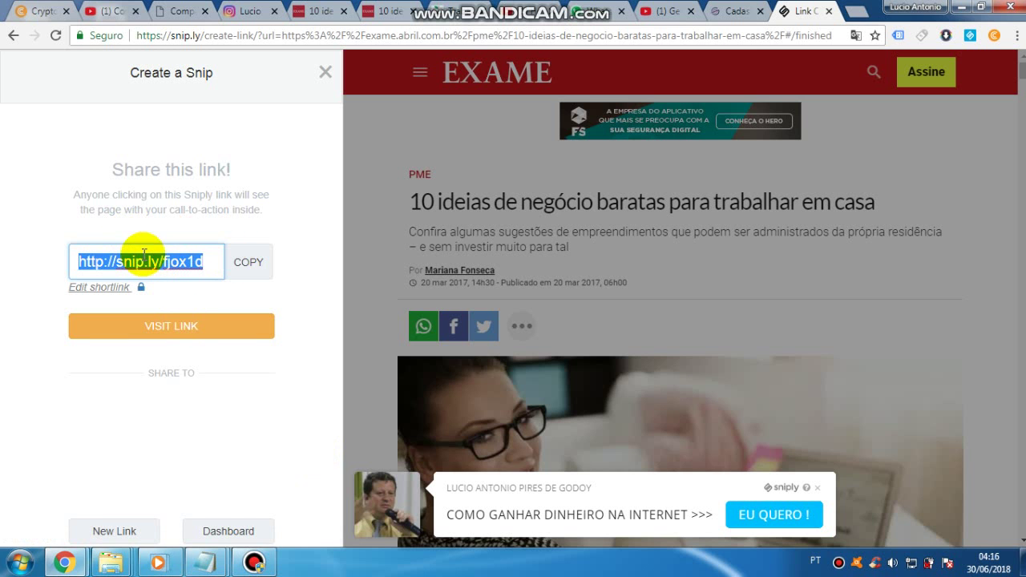
{"action": "left_click", "coordinate": [245, 271]}
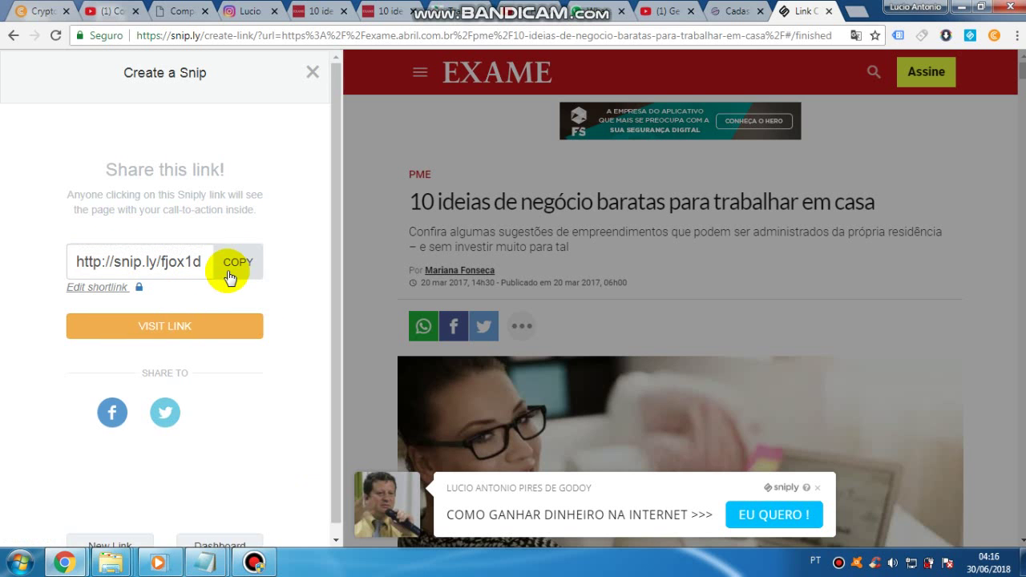
- Open the copied Sniply short link in a new browser tab
{"action": "left_click", "coordinate": [859, 12]}
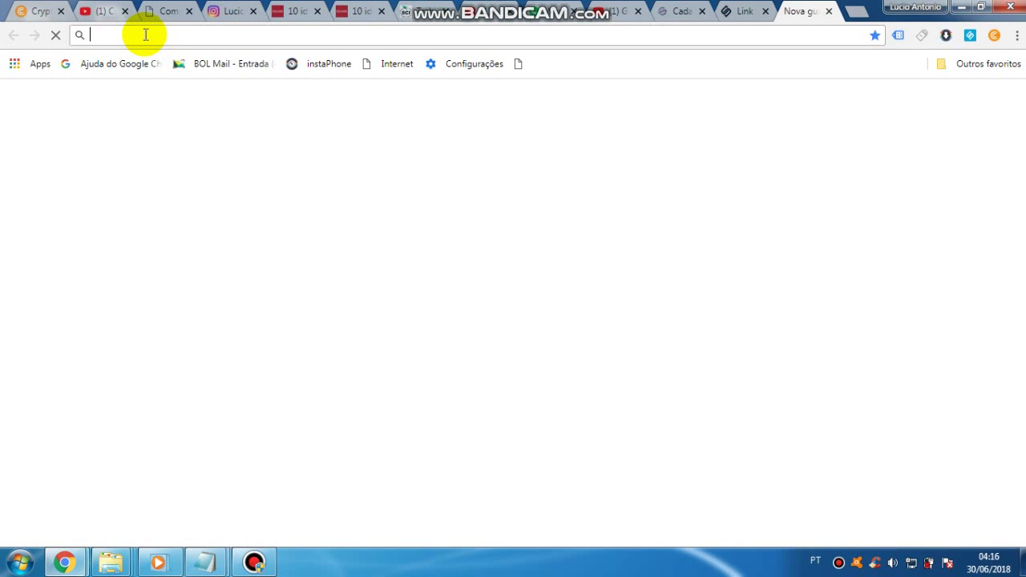
{"action": "key", "text": "ctrl+v"}
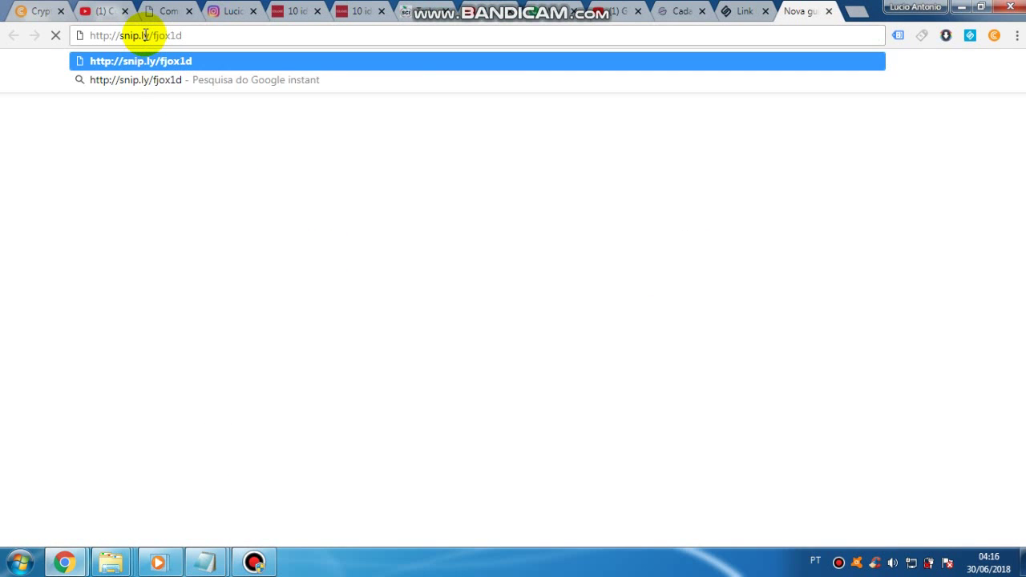
{"action": "key", "text": "Return"}
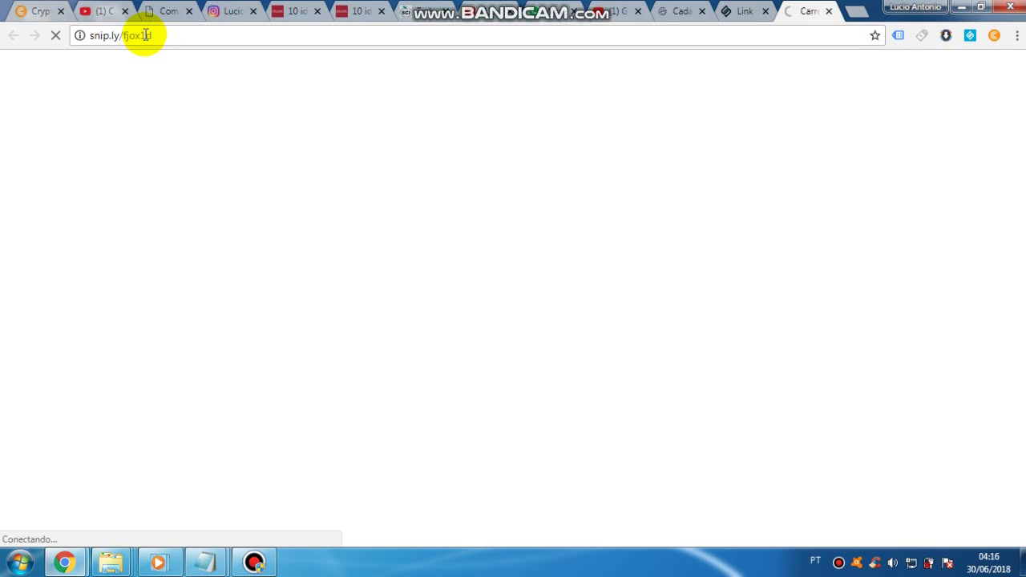